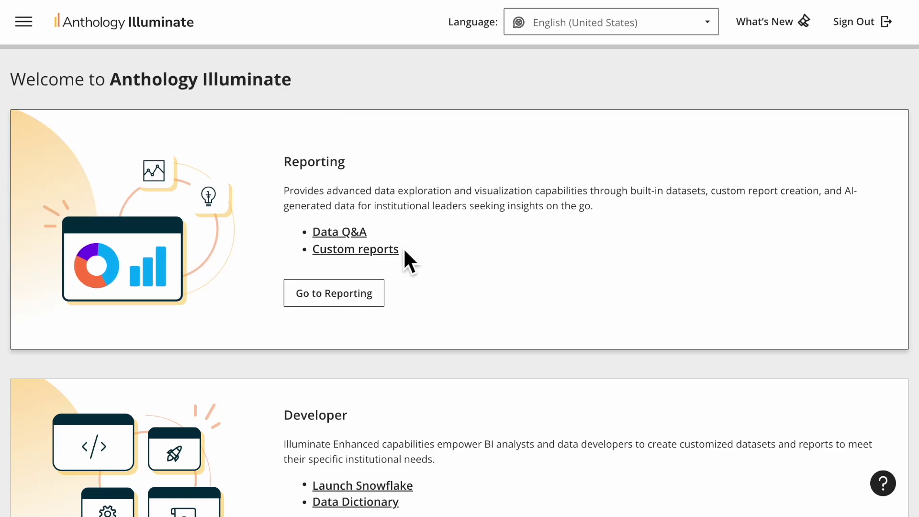
# Start a new dataset from the Custom reports Datasets list.
pyautogui.click(24, 21)
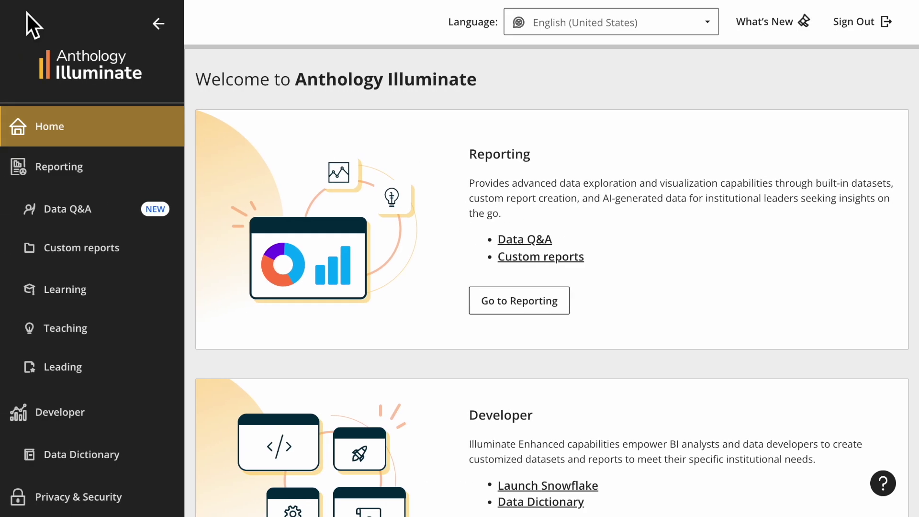
pyautogui.click(136, 262)
pyautogui.click(301, 403)
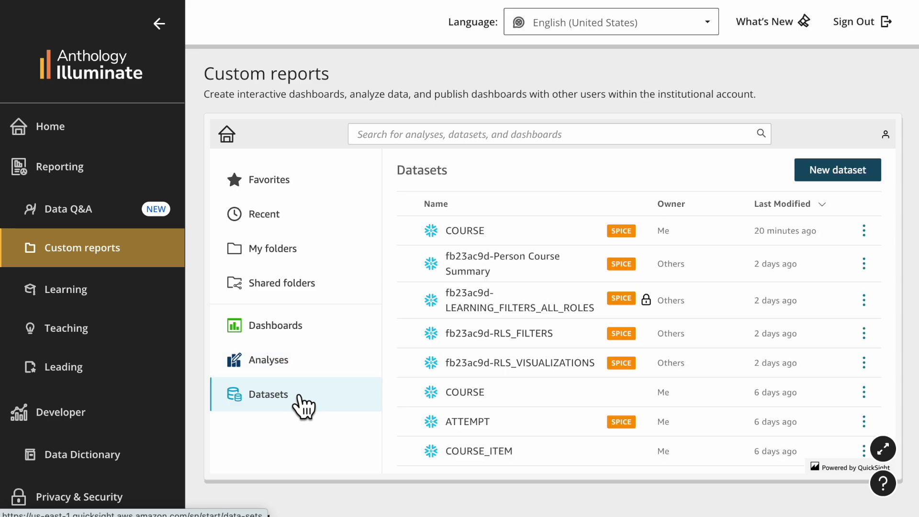
pyautogui.click(826, 177)
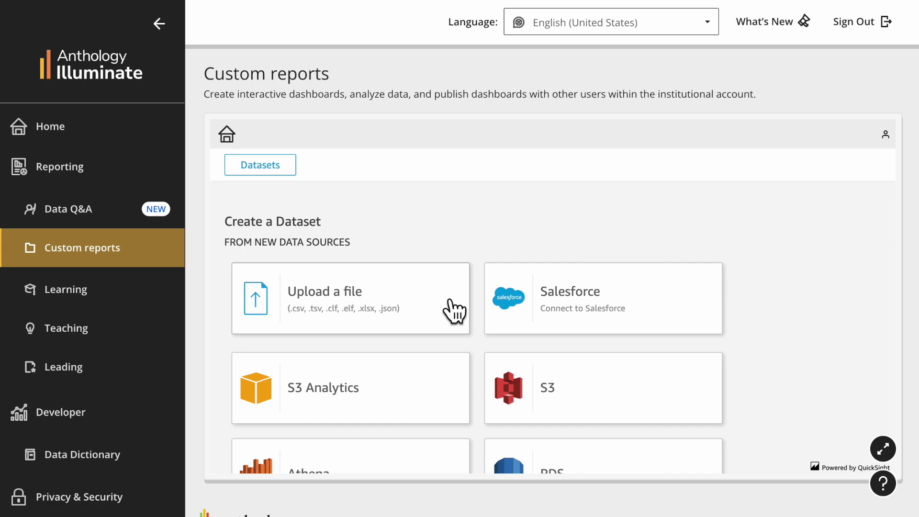
# Scroll to the existing data sources and open the Snowflake data source.
pyautogui.scroll(-4, 754, 318)
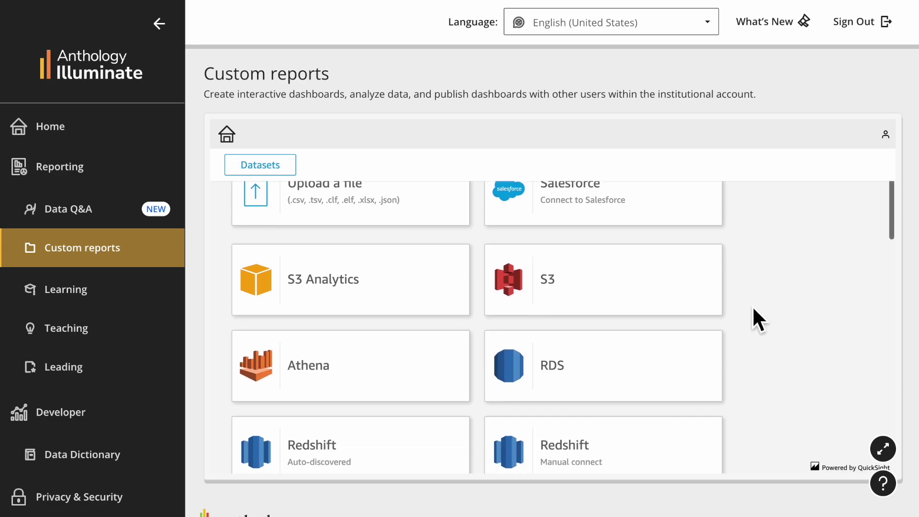
pyautogui.scroll(-10, 754, 309)
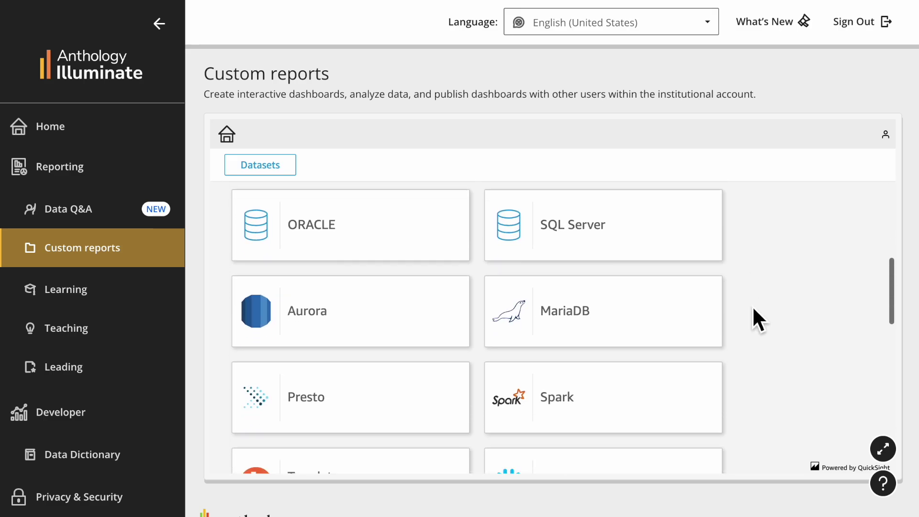
pyautogui.scroll(-10, 753, 308)
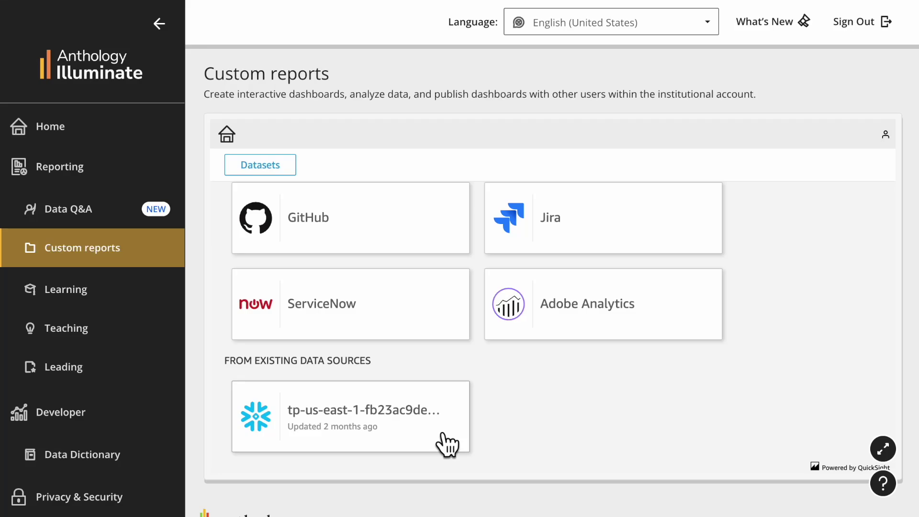
pyautogui.click(447, 444)
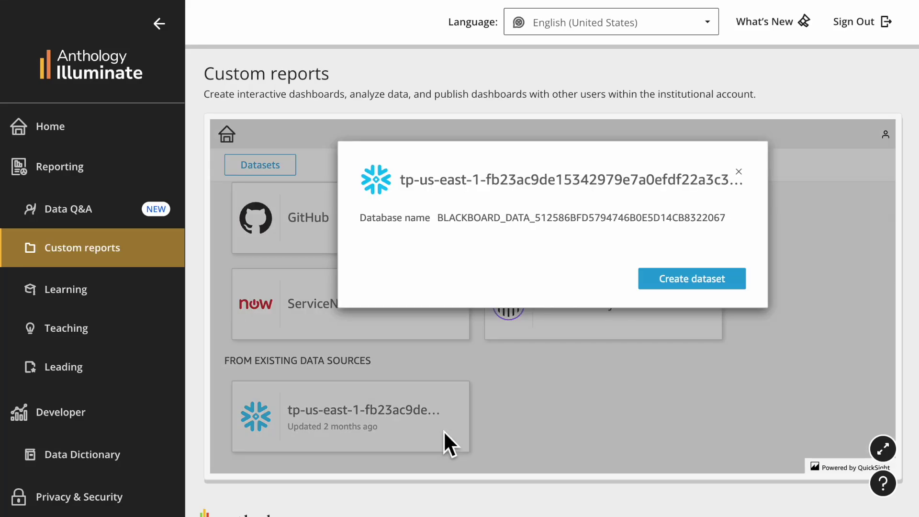
# Create a dataset from the Snowflake source and list the CDM_LMS schema's tables.
pyautogui.click(682, 288)
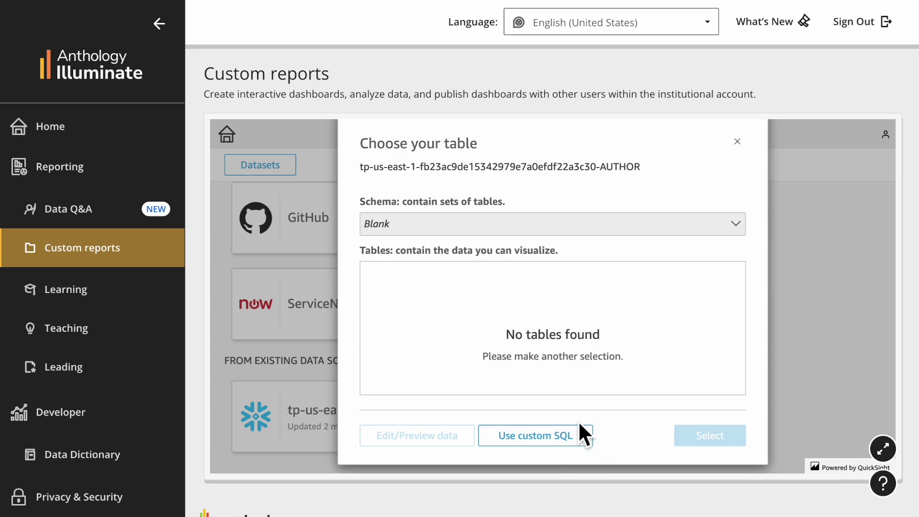
pyautogui.click(593, 232)
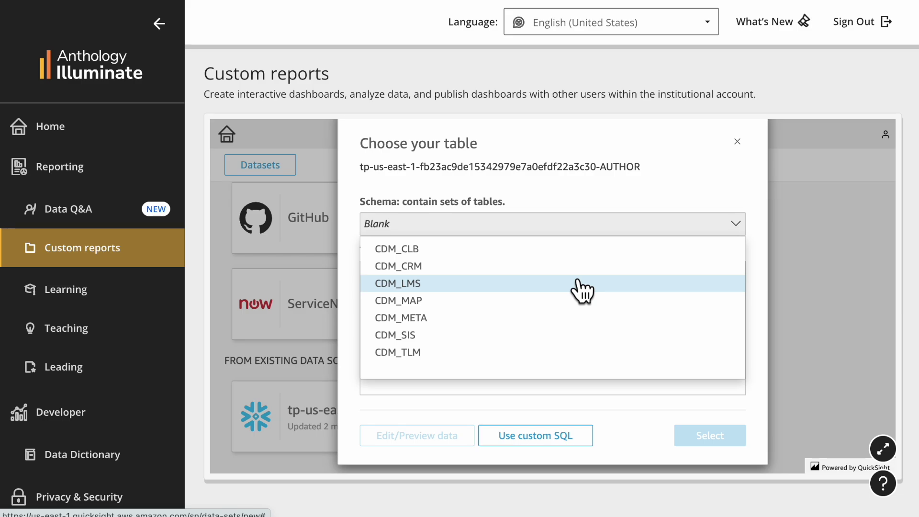
pyautogui.click(581, 287)
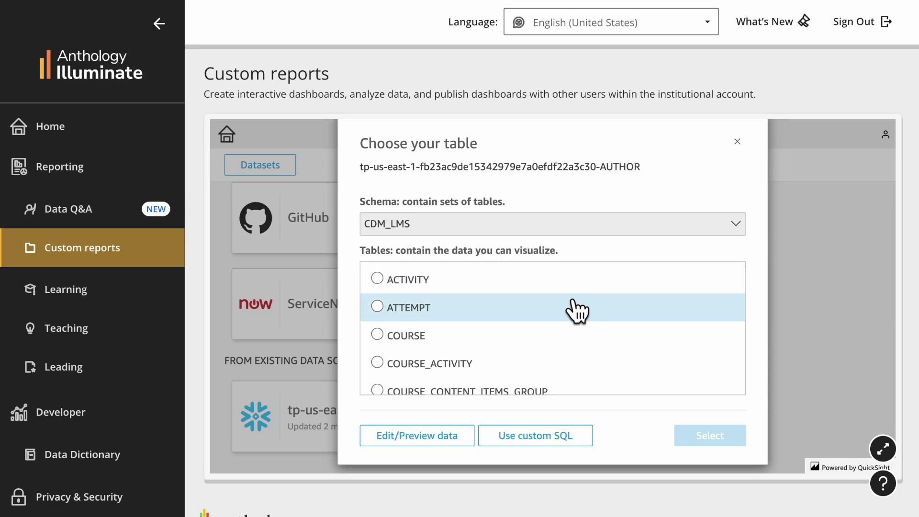
pyautogui.scroll(-3, 579, 299)
pyautogui.scroll(3, 580, 298)
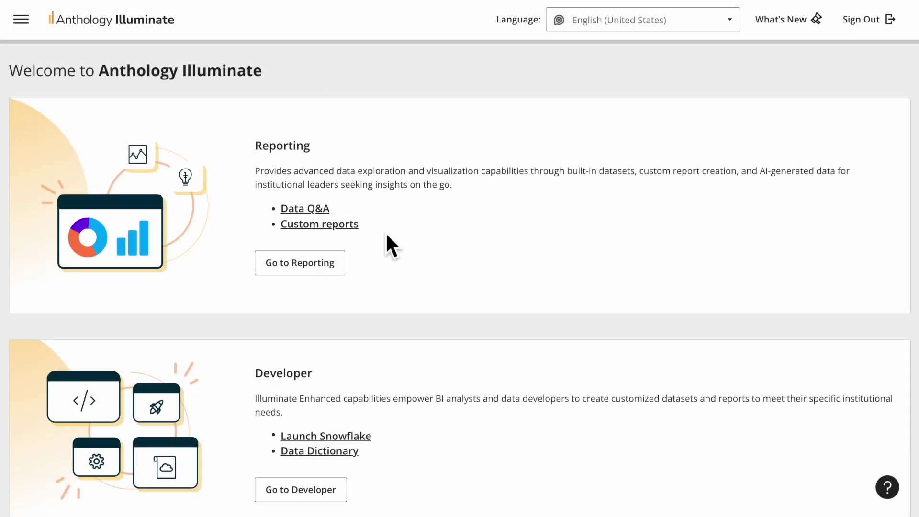
# Filter the Data Dictionary to the LMS submodel and open the CDM_LMS.COURSE entry.
pyautogui.click(21, 19)
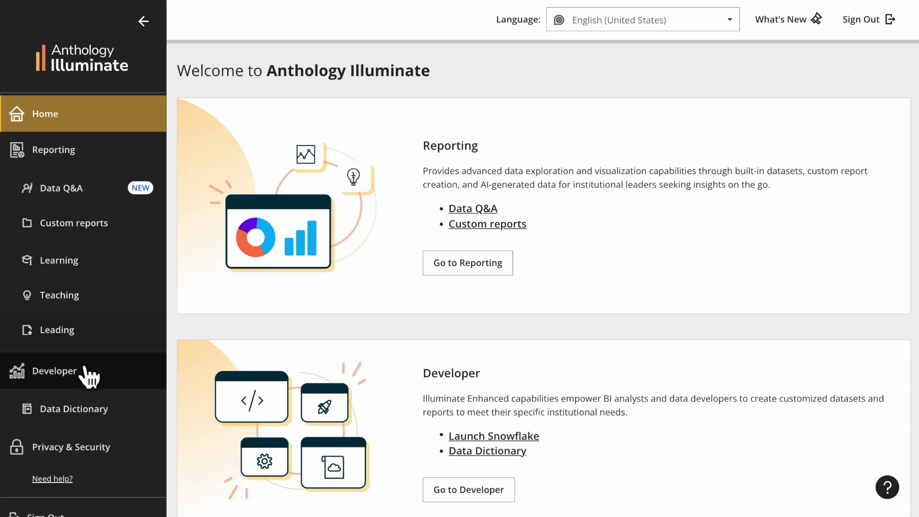
pyautogui.click(85, 408)
pyautogui.click(266, 167)
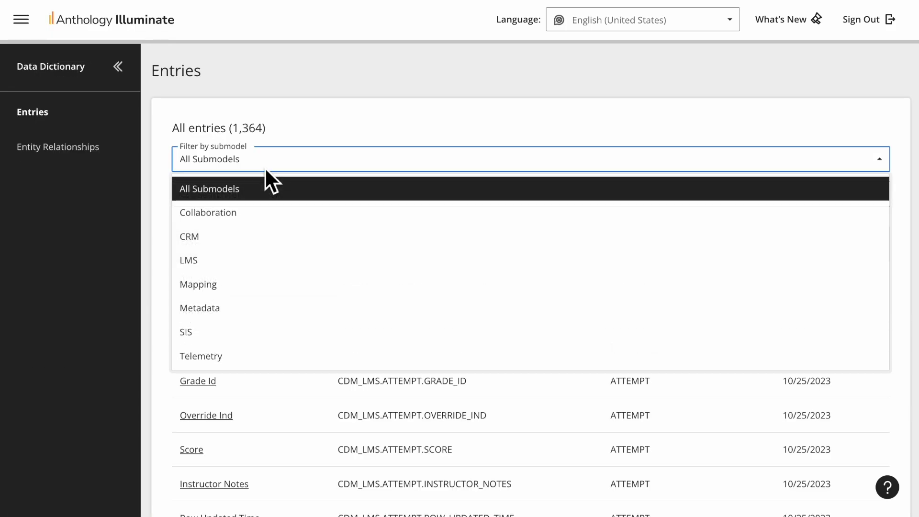
pyautogui.click(246, 263)
pyautogui.click(269, 199)
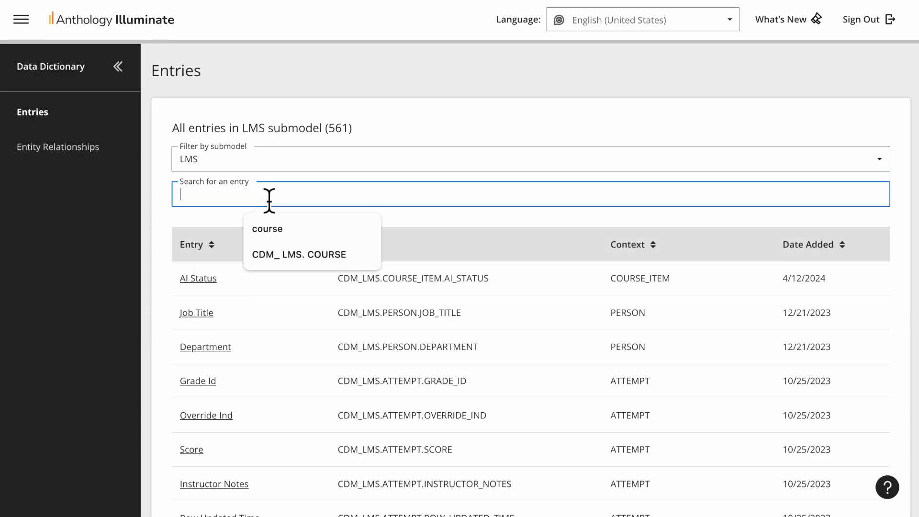
pyautogui.click(277, 224)
pyautogui.click(241, 283)
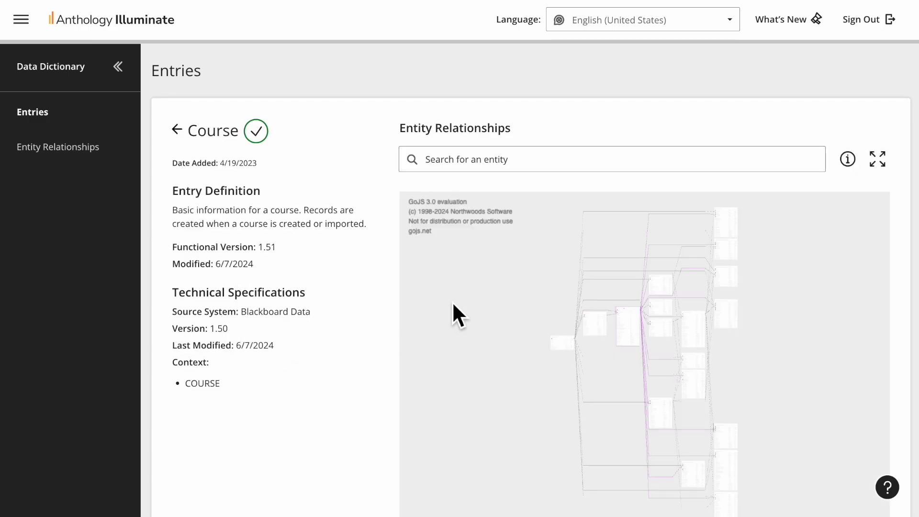
# Zoom and pan the COURSE relationships diagram to see its related tables.
pyautogui.click(628, 328)
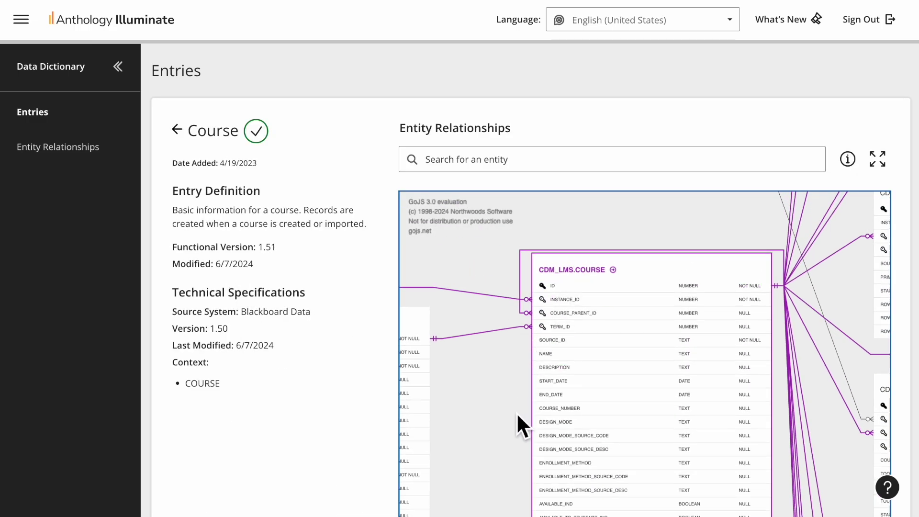
pyautogui.moveTo(516, 412); pyautogui.dragTo(513, 486)
pyautogui.scroll(-5, 812, 258)
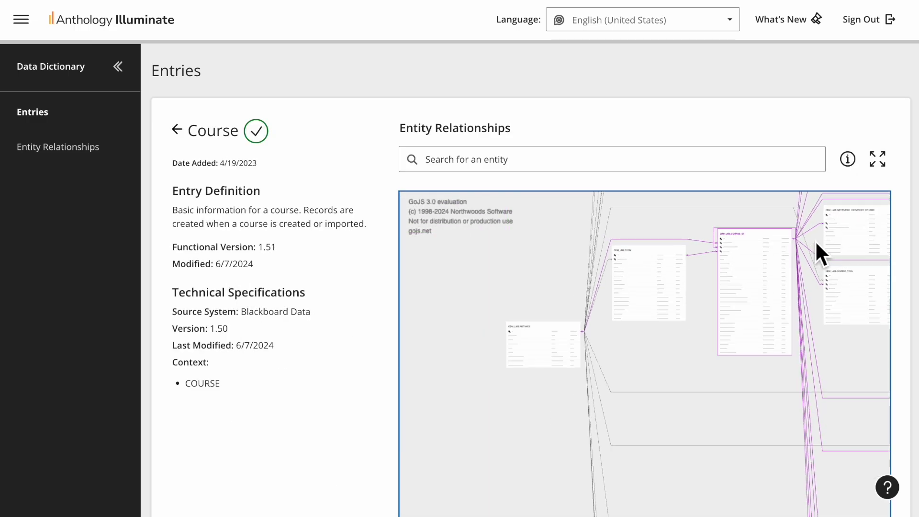
pyautogui.moveTo(816, 242); pyautogui.dragTo(664, 385)
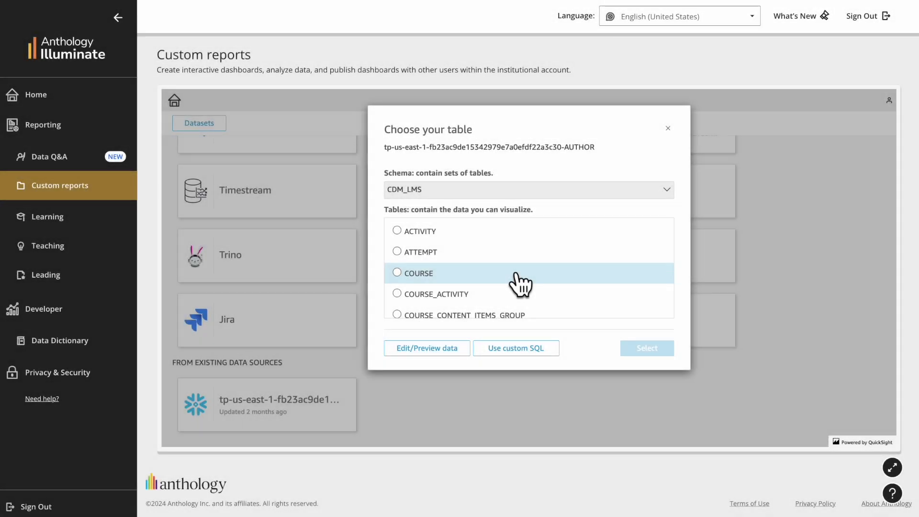
# Choose the CDM_LMS COURSE table, keep Import to SPICE, and open it in an analysis.
pyautogui.click(516, 274)
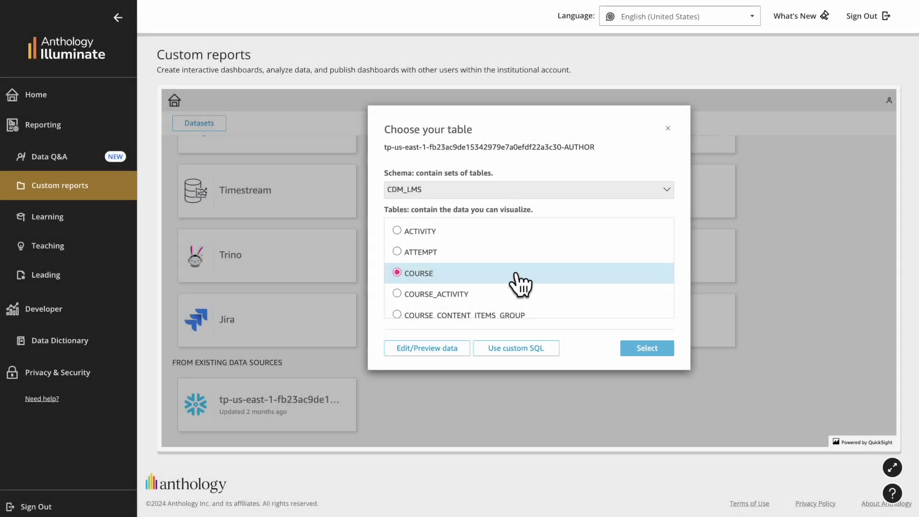
pyautogui.click(630, 350)
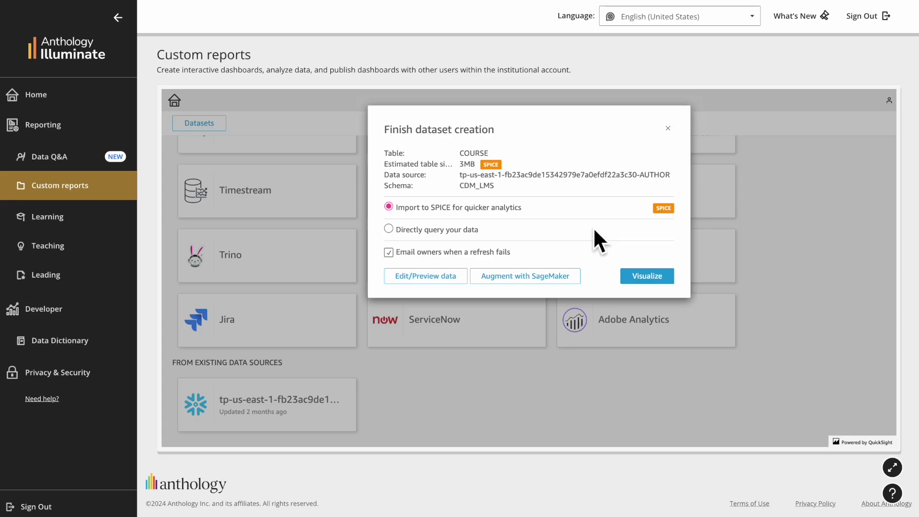
pyautogui.click(633, 279)
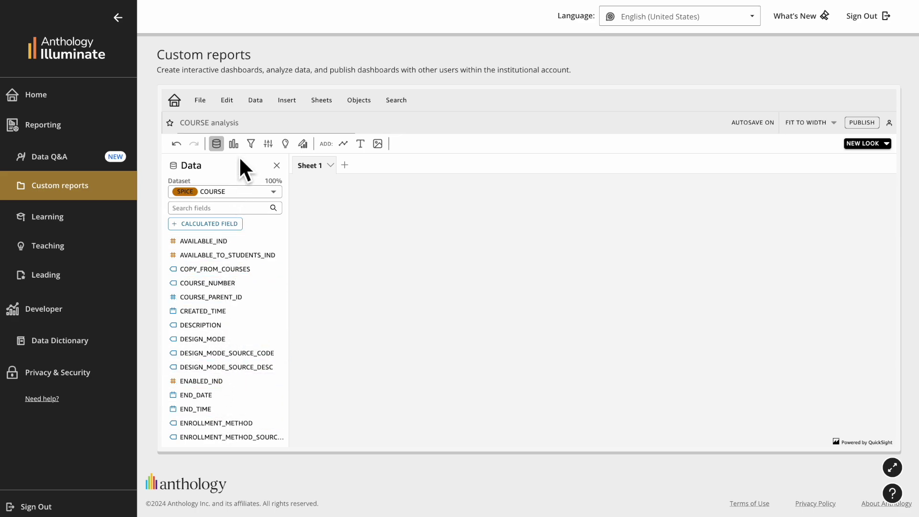
# Add a chart grouped by AVAILABLE_IND and make it a vertical bar chart.
pyautogui.click(234, 143)
pyautogui.click(330, 181)
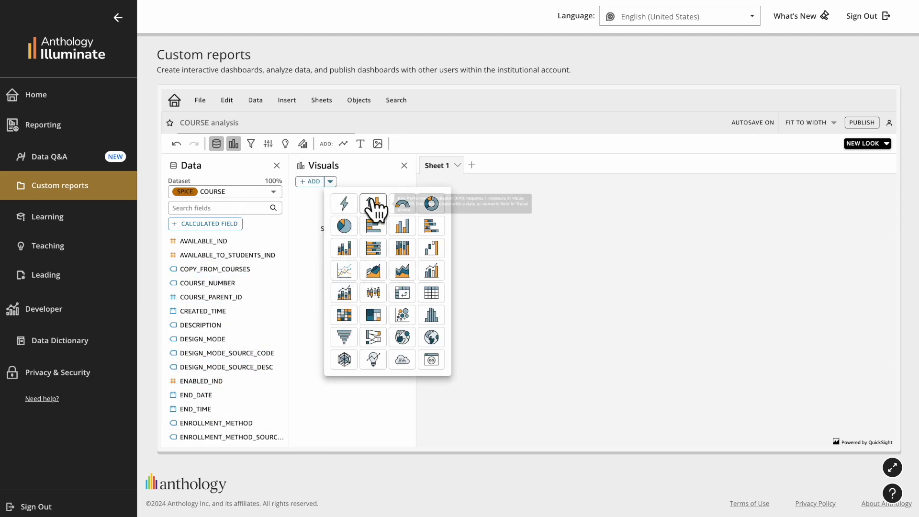
pyautogui.click(344, 226)
pyautogui.moveTo(238, 236); pyautogui.dragTo(357, 256)
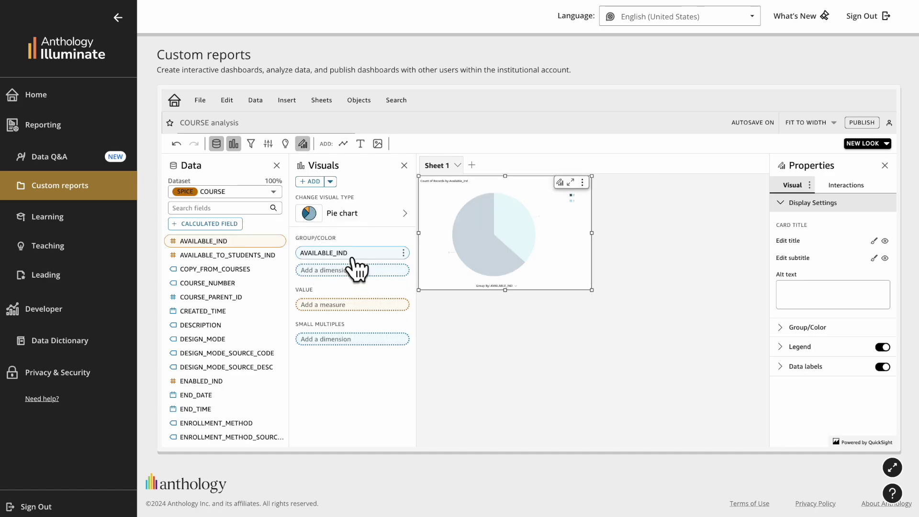
pyautogui.click(381, 217)
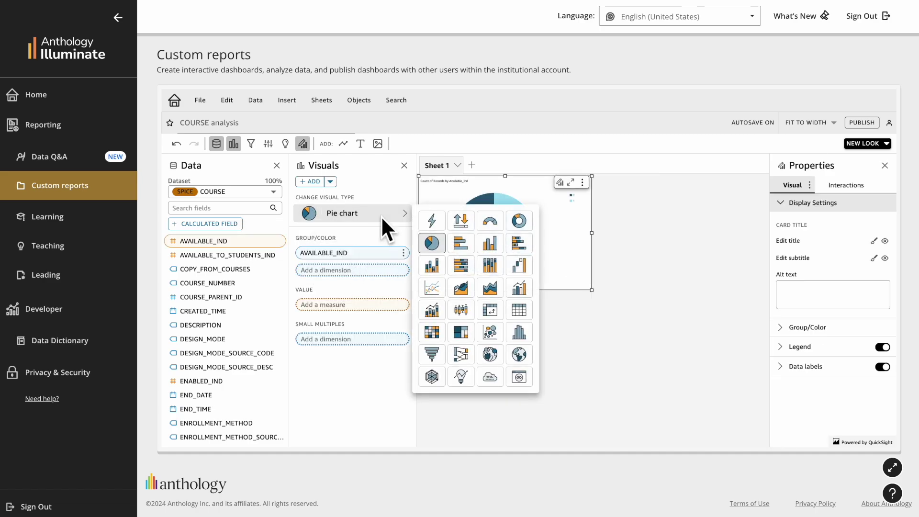
pyautogui.click(497, 249)
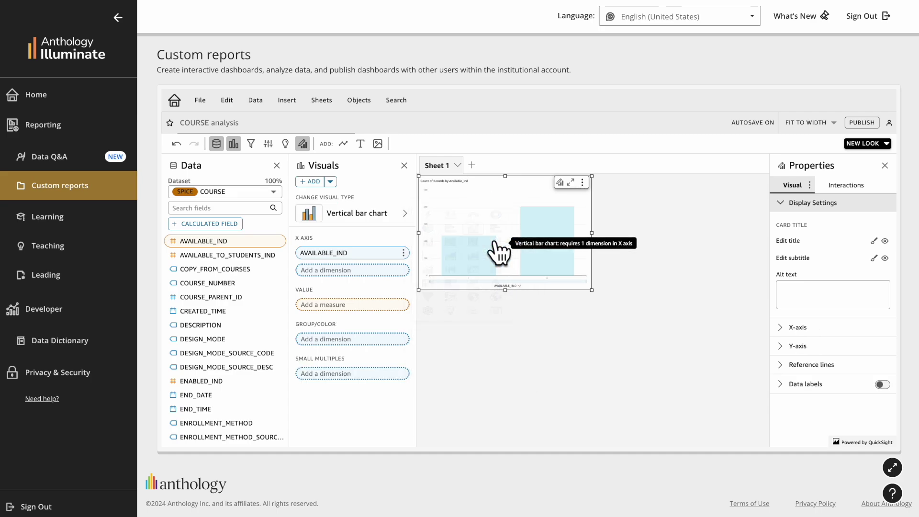
# Colour the right-hand bar red and the left-hand bar green.
pyautogui.click(552, 259)
pyautogui.moveTo(622, 297)
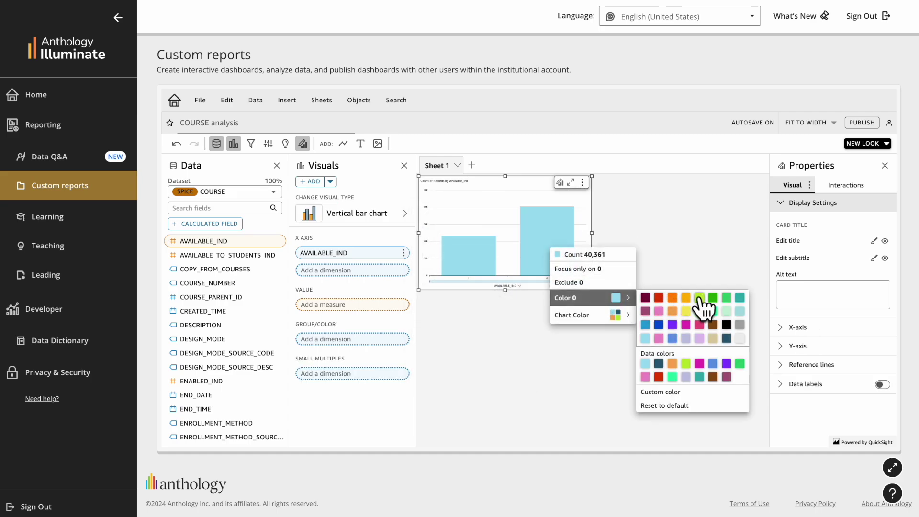
pyautogui.click(662, 295)
pyautogui.click(569, 282)
pyautogui.moveTo(541, 306)
pyautogui.click(639, 311)
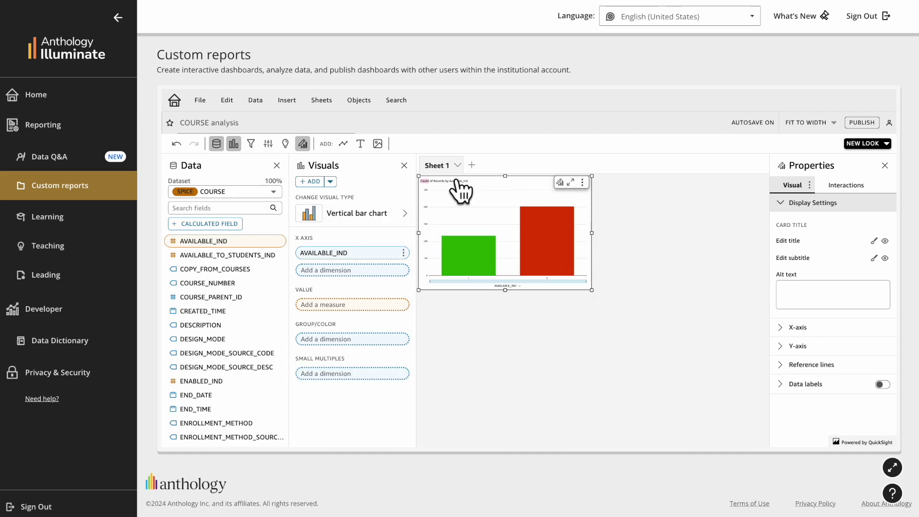
# Title the chart 'Course Availability'.
pyautogui.doubleClick(457, 181)
pyautogui.write('Course Availability')
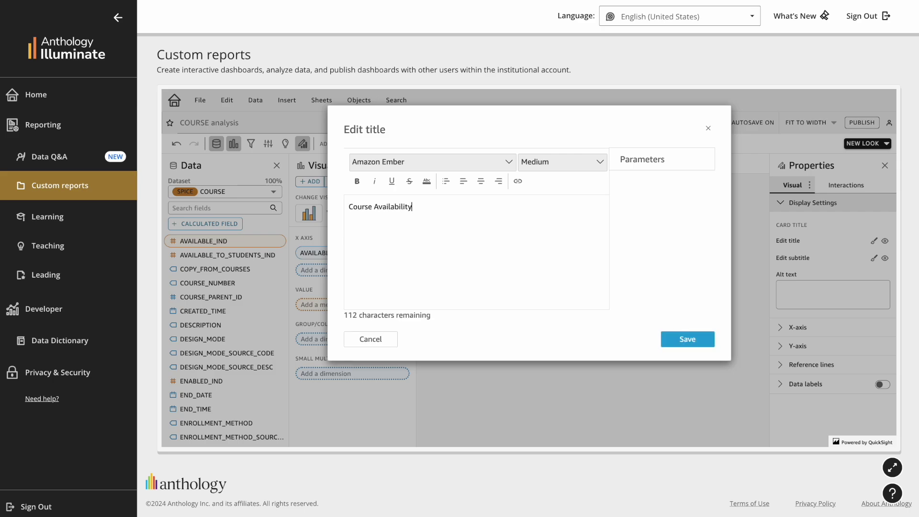
pyautogui.click(687, 340)
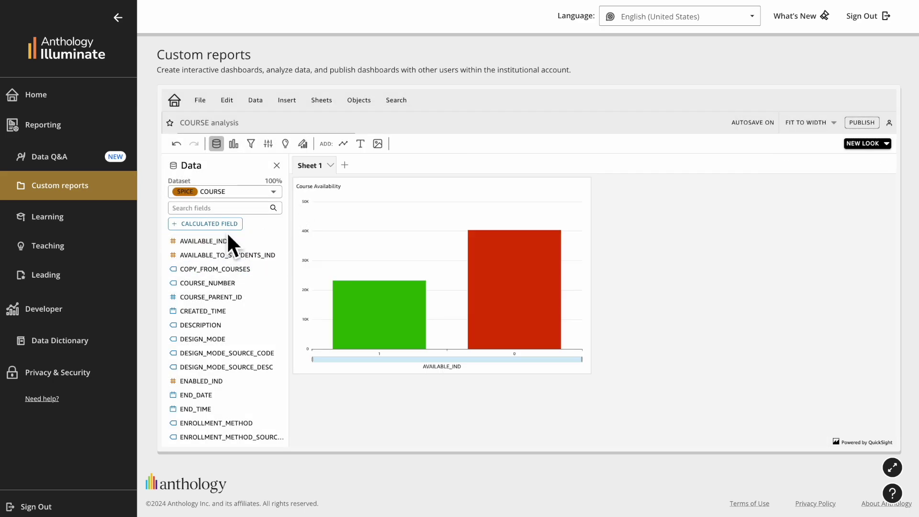
# Create a calculated field 'Courses Count' as count({COURSE_NUMBER}).
pyautogui.click(222, 223)
pyautogui.write('Courses C')
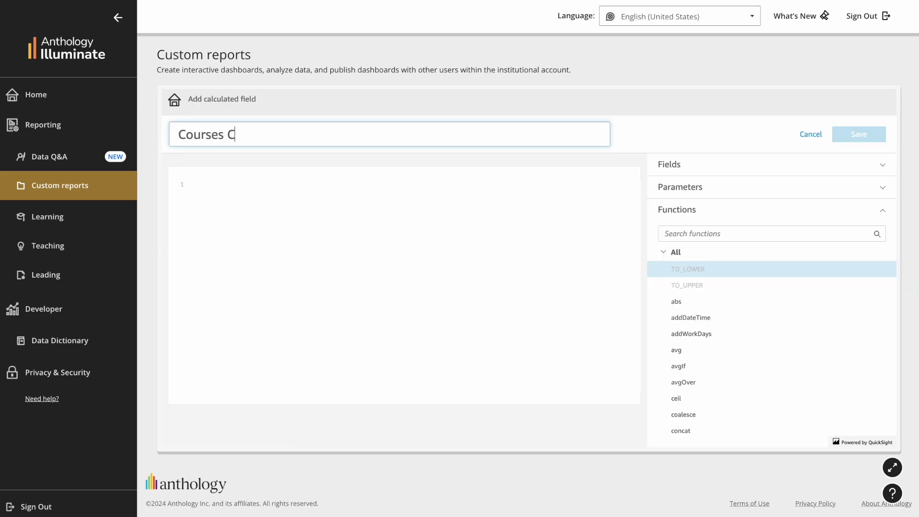
pyautogui.write('ount')
pyautogui.click(223, 218)
pyautogui.write('count(course')
pyautogui.press('Return')
pyautogui.click(858, 134)
# Show the Courses Count total (63,591) in a new visual.
pyautogui.click(303, 181)
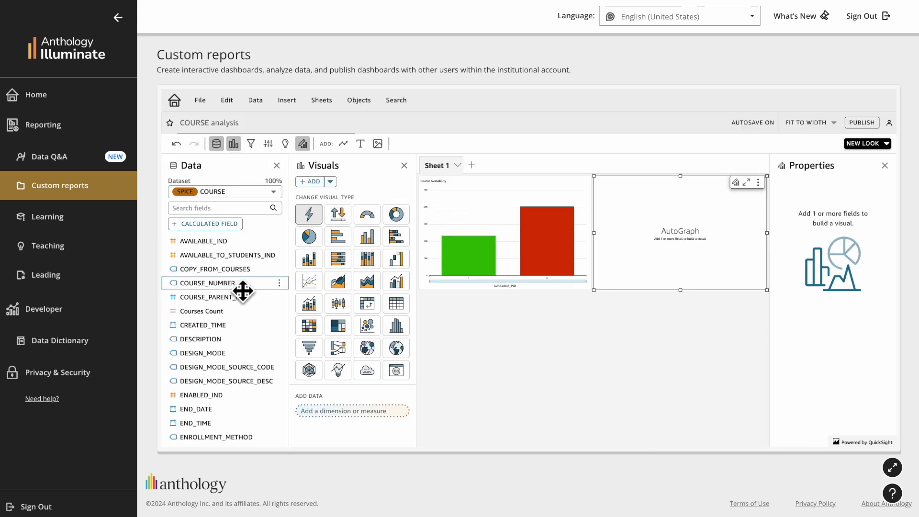
pyautogui.moveTo(227, 312); pyautogui.dragTo(698, 261)
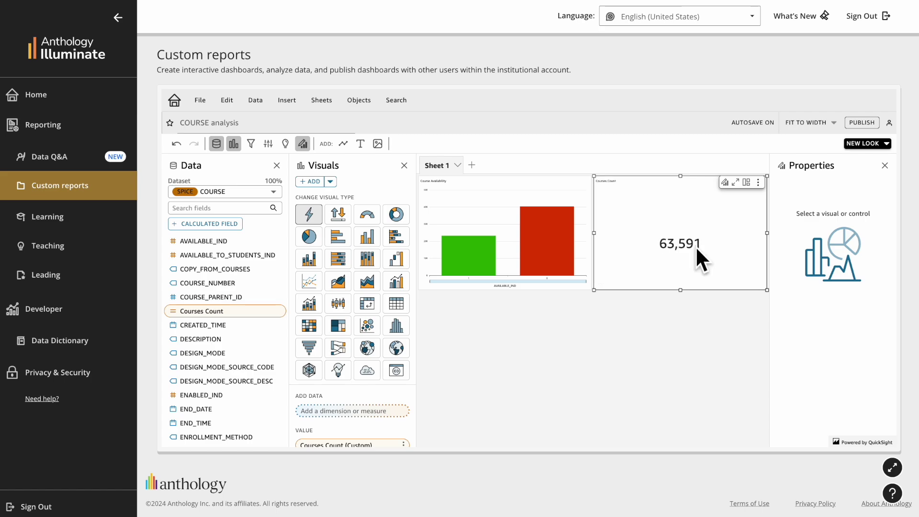
pyautogui.click(303, 143)
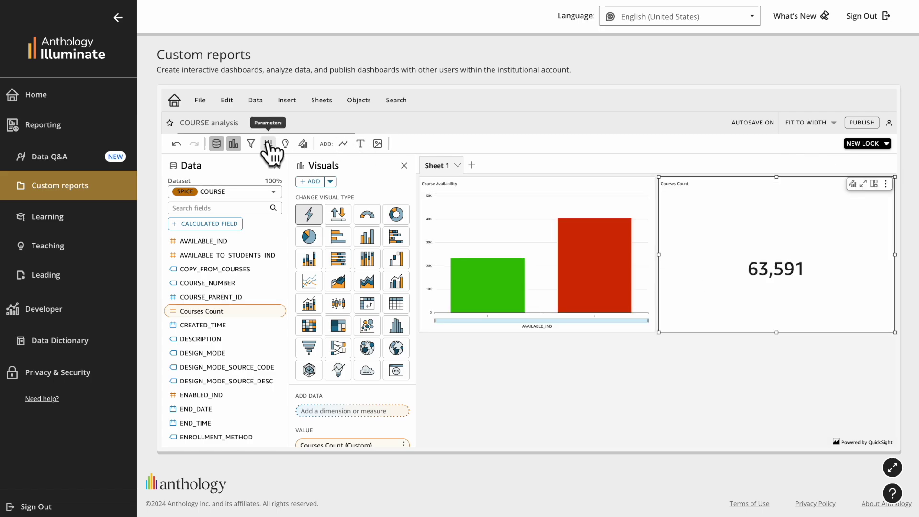
# Add a cross-sheet filter on TERM_ID to the analysis.
pyautogui.click(250, 143)
pyautogui.click(316, 183)
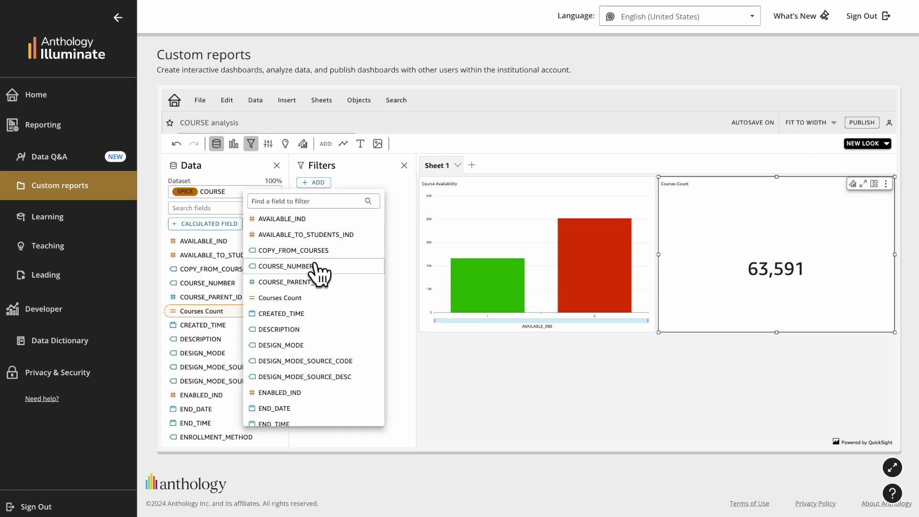
pyautogui.scroll(-5, 324, 318)
pyautogui.scroll(-1, 315, 363)
pyautogui.click(299, 404)
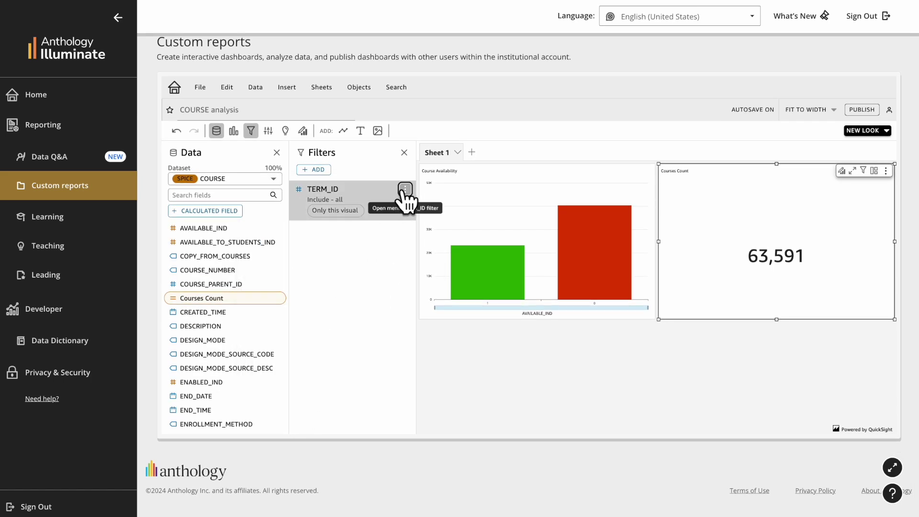
pyautogui.click(404, 189)
pyautogui.click(422, 211)
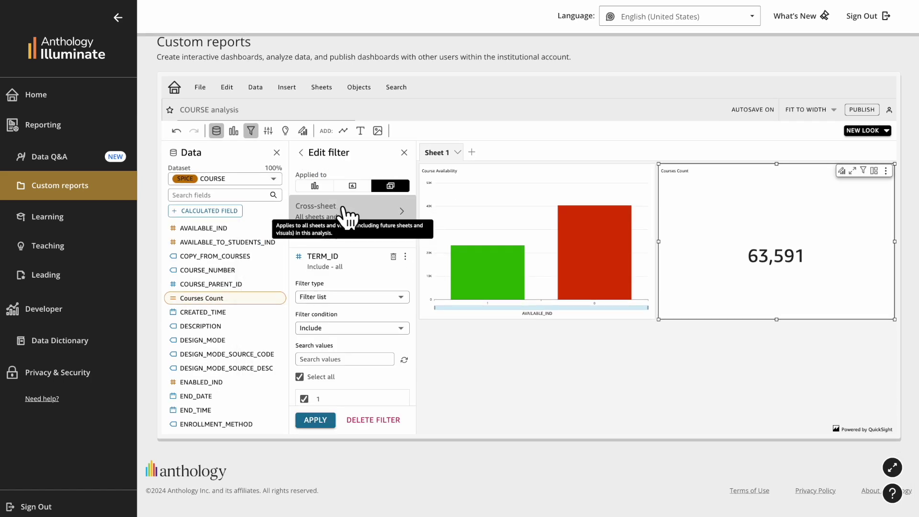
pyautogui.click(300, 152)
# Add a TERM_ID control at the top of the sheet, left set to All.
pyautogui.click(404, 189)
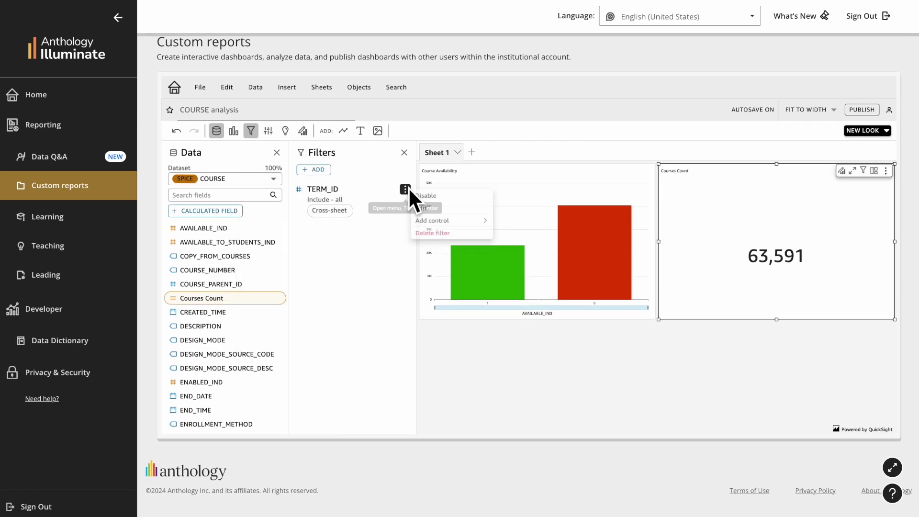
pyautogui.moveTo(437, 225)
pyautogui.click(526, 238)
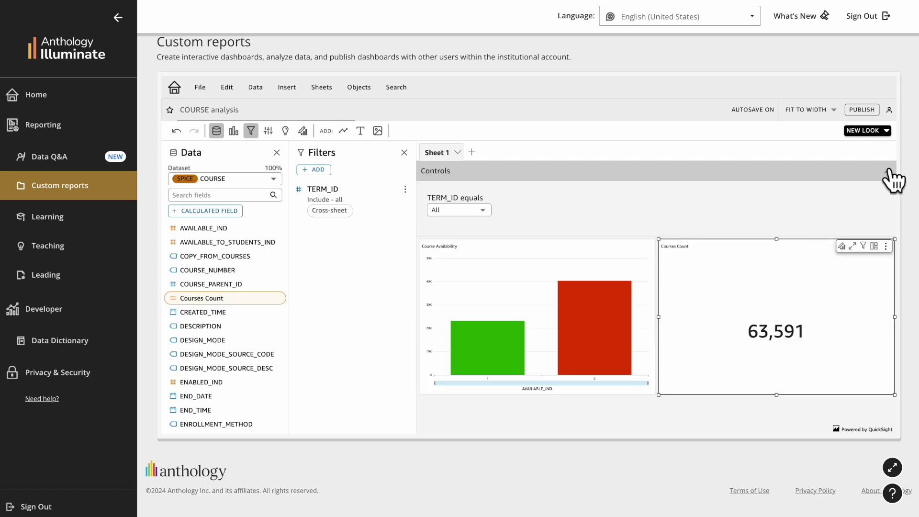
pyautogui.click(479, 209)
pyautogui.scroll(-5, 479, 317)
pyautogui.scroll(5, 469, 287)
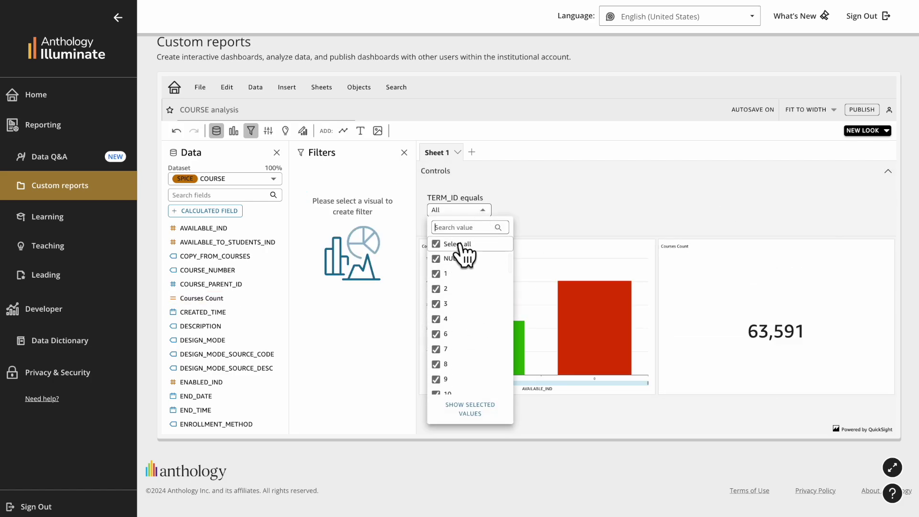
pyautogui.click(461, 244)
pyautogui.click(445, 303)
pyautogui.click(445, 364)
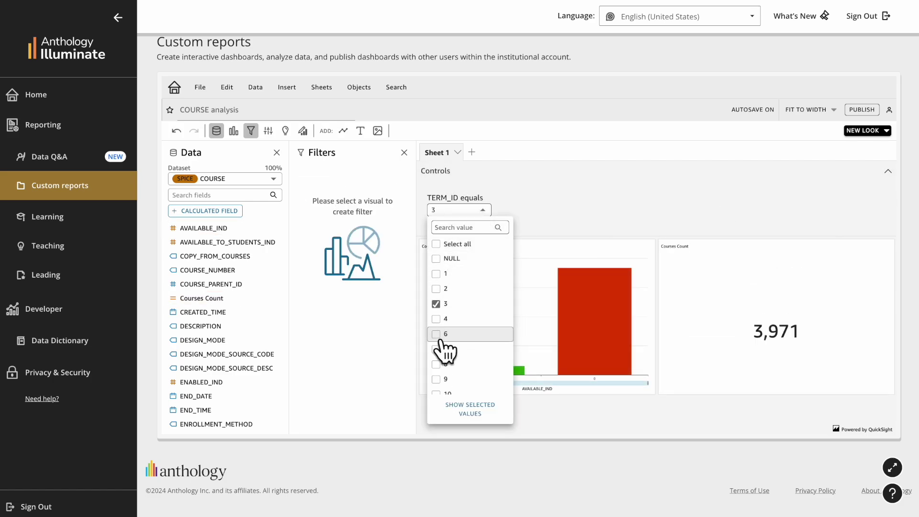
pyautogui.click(457, 244)
pyautogui.click(596, 205)
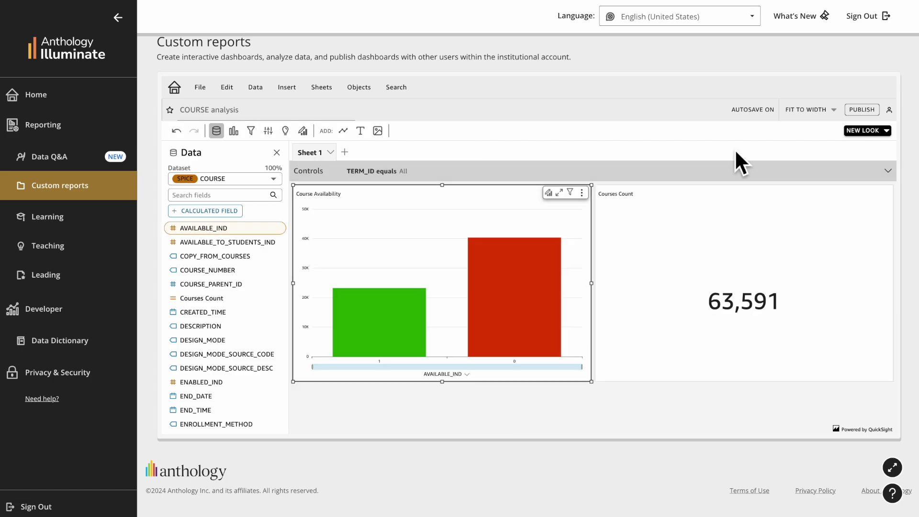
# Turn autosave off for the COURSE analysis.
pyautogui.click(761, 114)
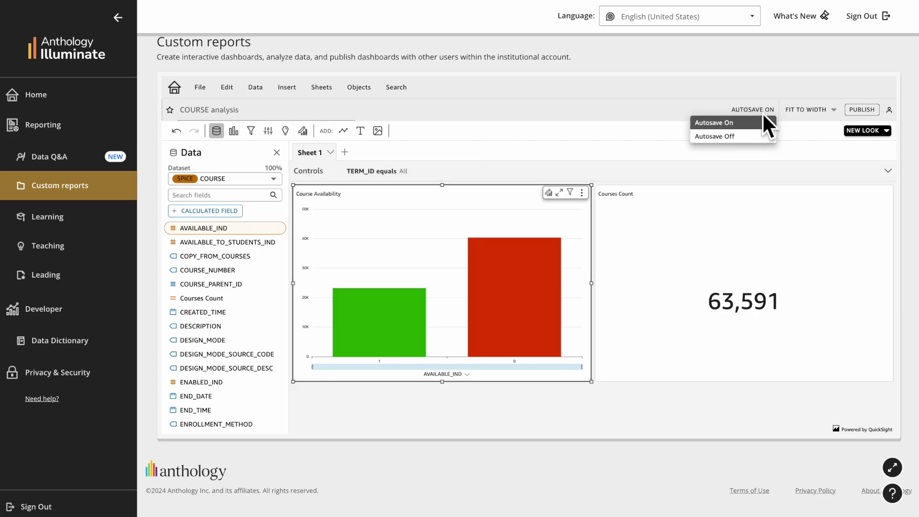
pyautogui.click(766, 138)
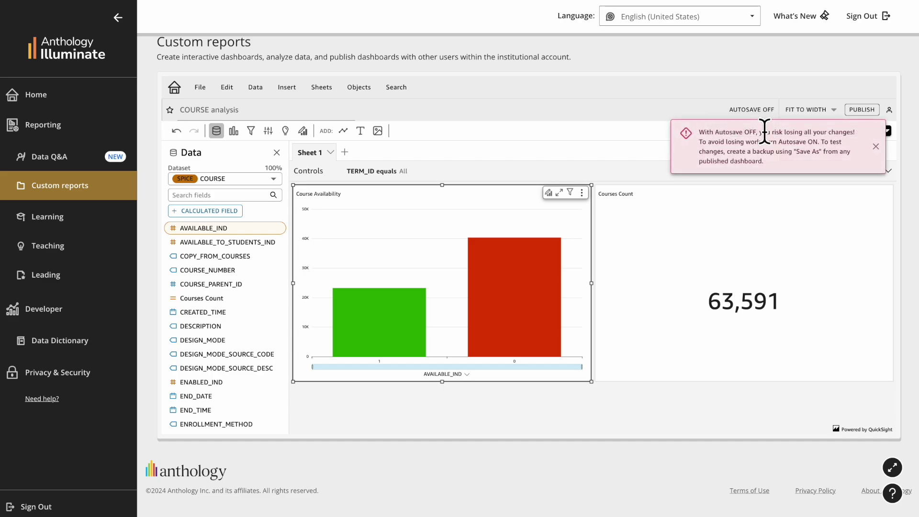
pyautogui.click(876, 147)
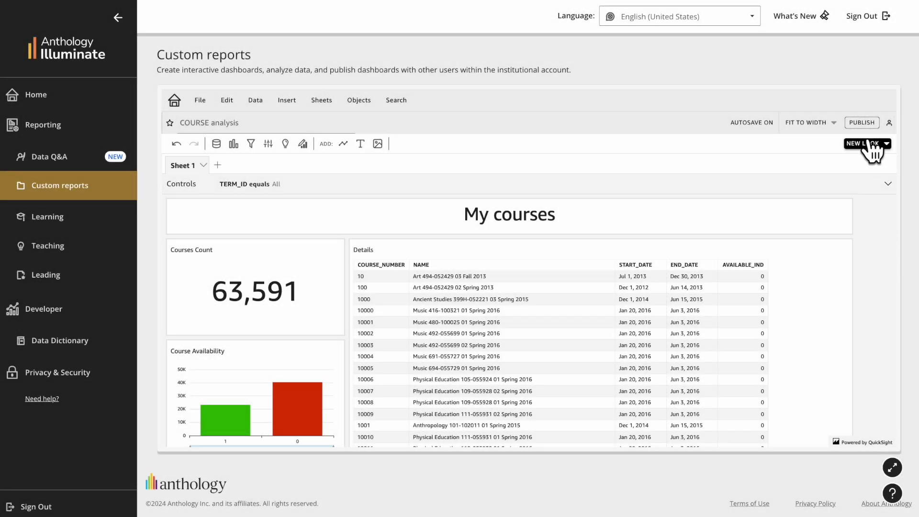
# Publish the analysis as a new dashboard named 'My Courses' with all sheets.
pyautogui.click(864, 123)
pyautogui.click(609, 178)
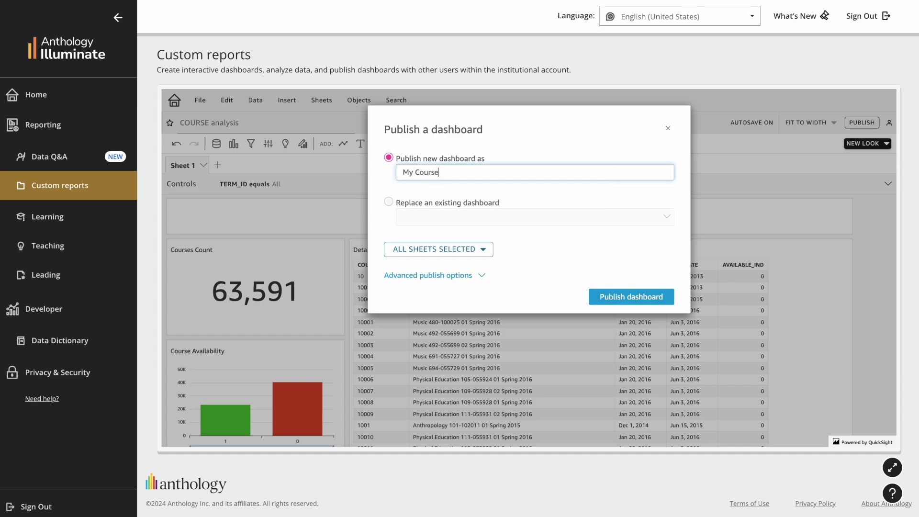
pyautogui.write('My Courses')
pyautogui.click(482, 249)
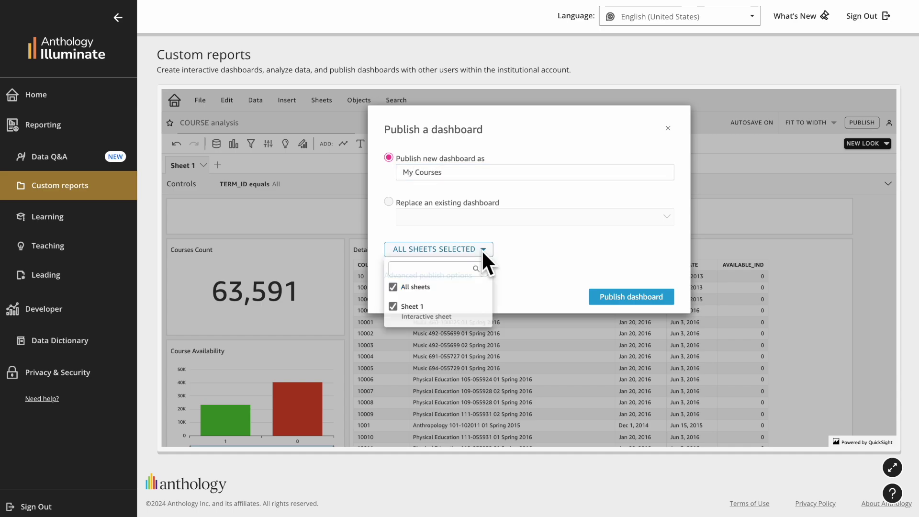
pyautogui.click(541, 278)
pyautogui.click(622, 298)
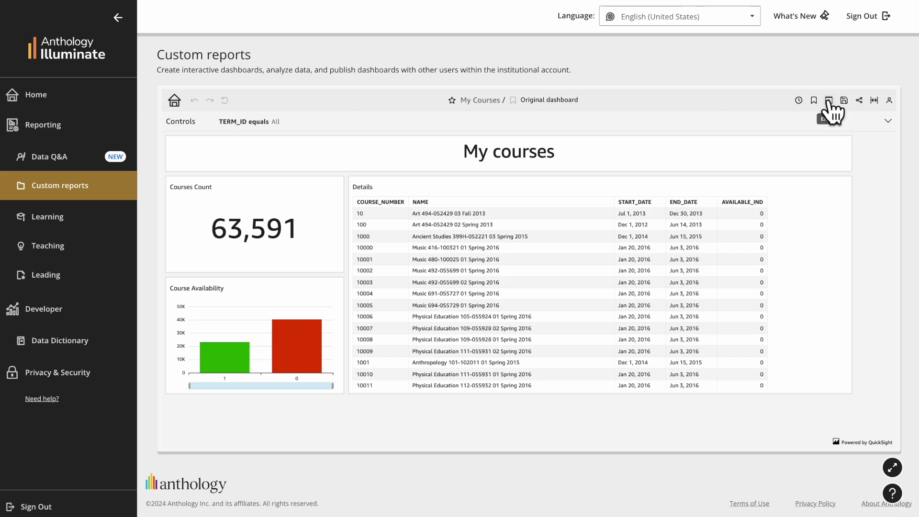
# Generate a PDF of the My Courses dashboard.
pyautogui.click(828, 100)
pyautogui.click(819, 127)
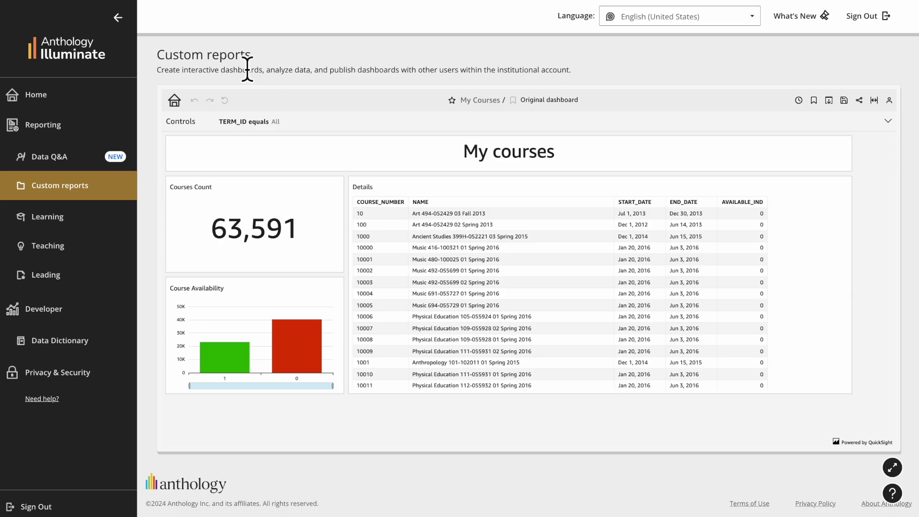
pyautogui.click(168, 104)
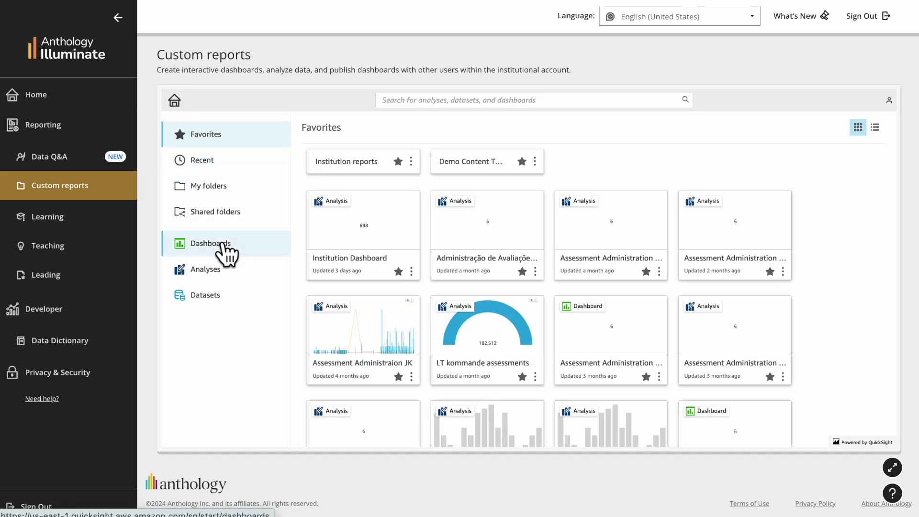
# Add the My Courses dashboard to the Institution reports folder.
pyautogui.click(223, 245)
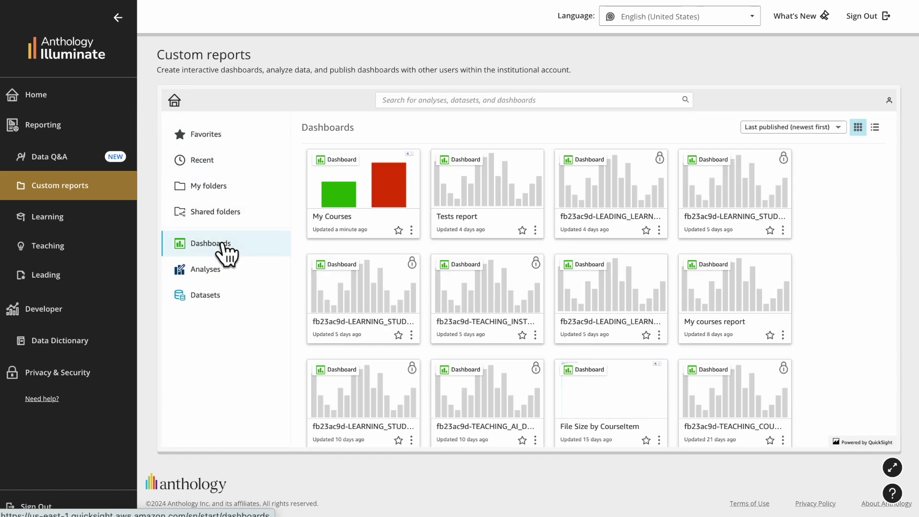
pyautogui.click(253, 166)
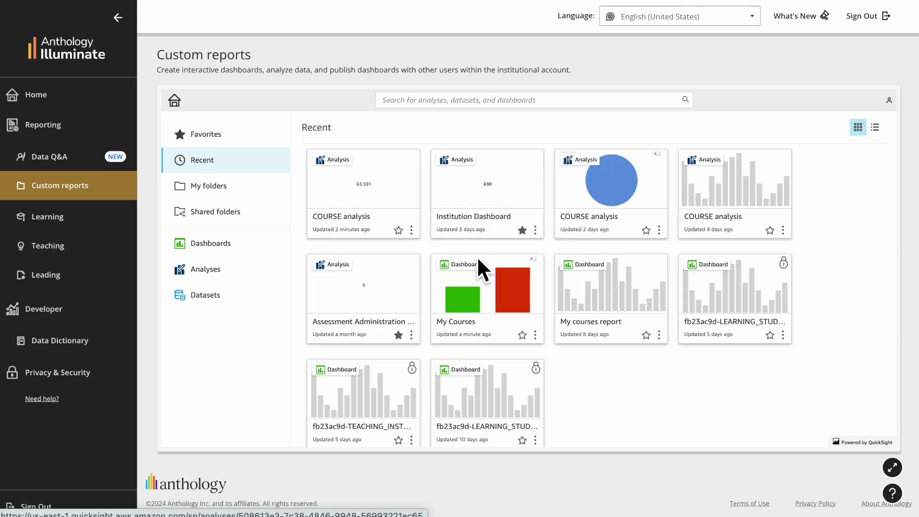
pyautogui.click(535, 334)
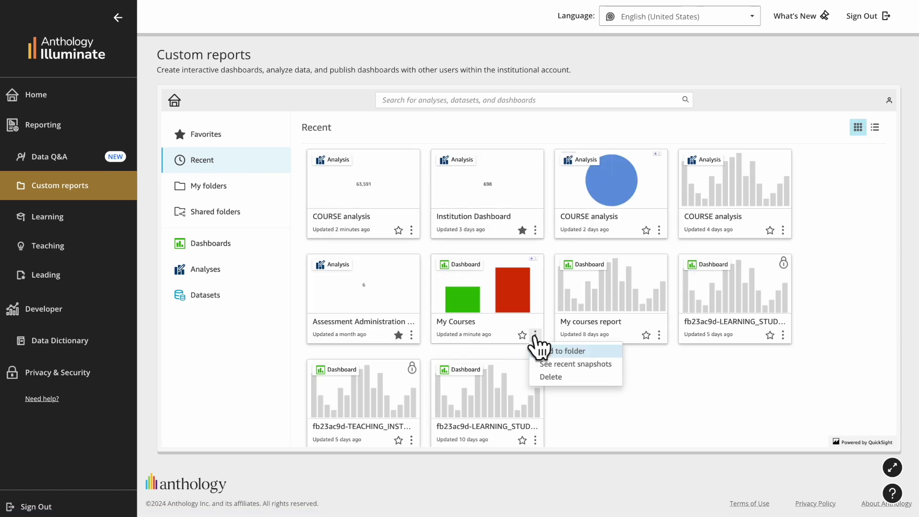
pyautogui.click(585, 364)
pyautogui.click(392, 151)
pyautogui.scroll(-5, 496, 248)
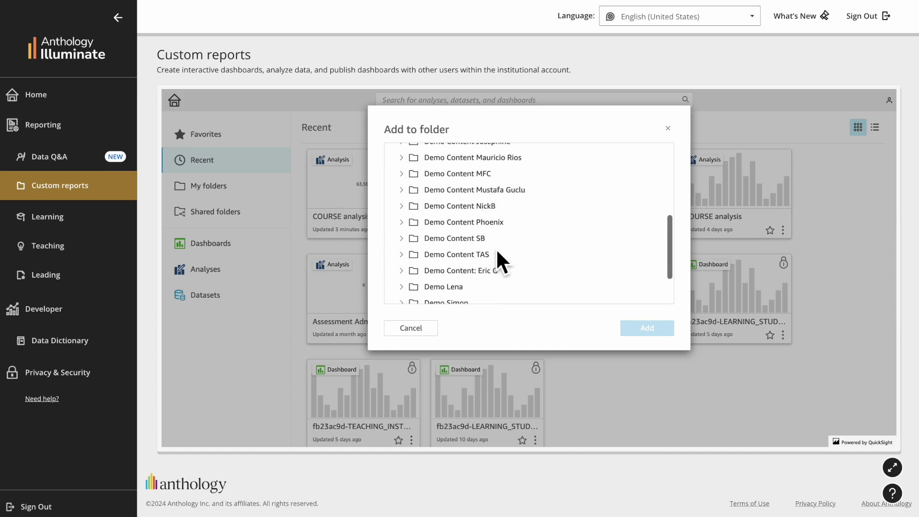
pyautogui.click(490, 263)
pyautogui.click(642, 341)
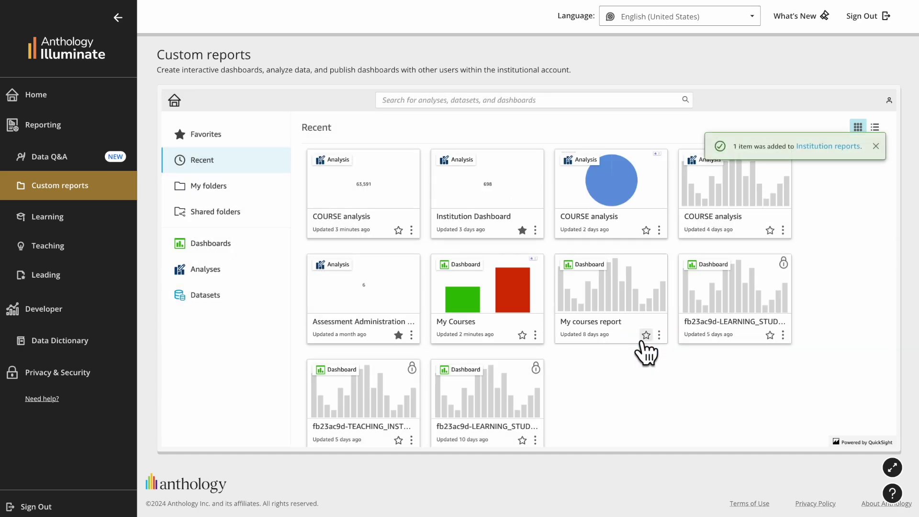
# Star My Courses as a favorite and open the Institution reports folder.
pyautogui.click(522, 335)
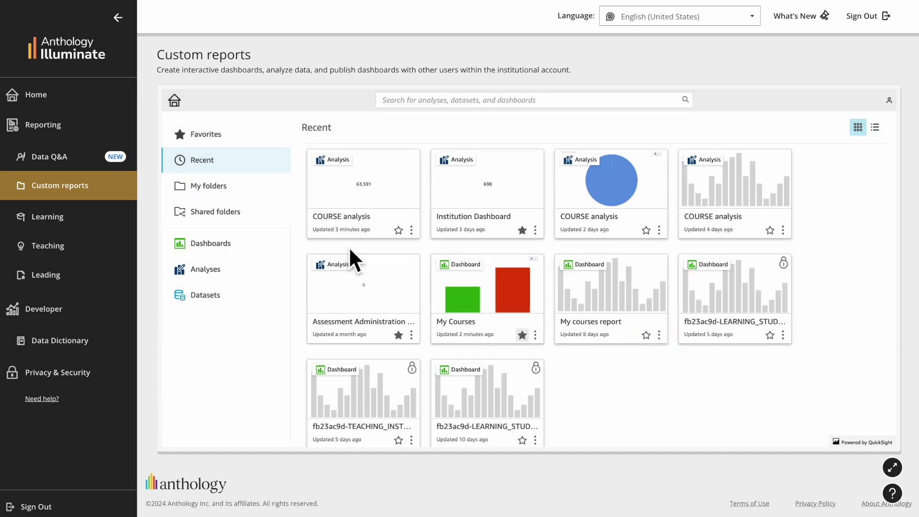
pyautogui.click(231, 187)
pyautogui.click(365, 173)
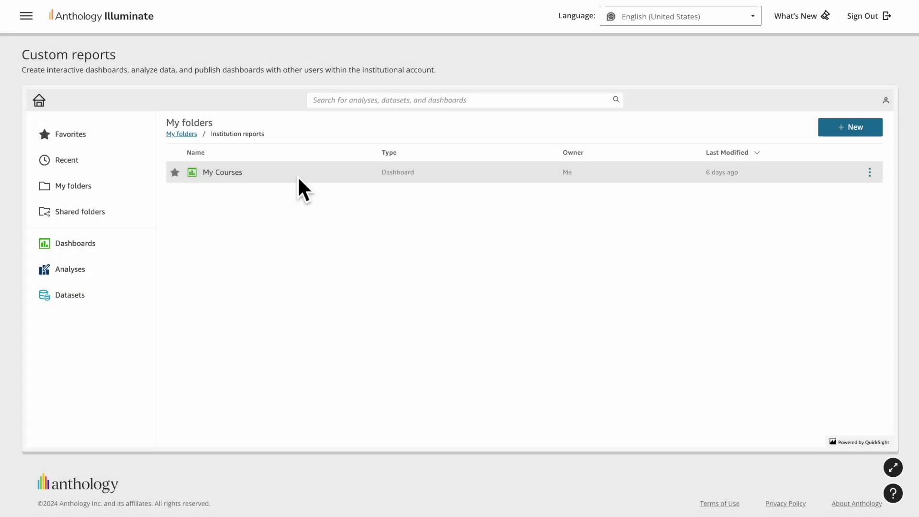
# Open the COURSE dataset's refresh settings and add a new schedule.
pyautogui.click(117, 301)
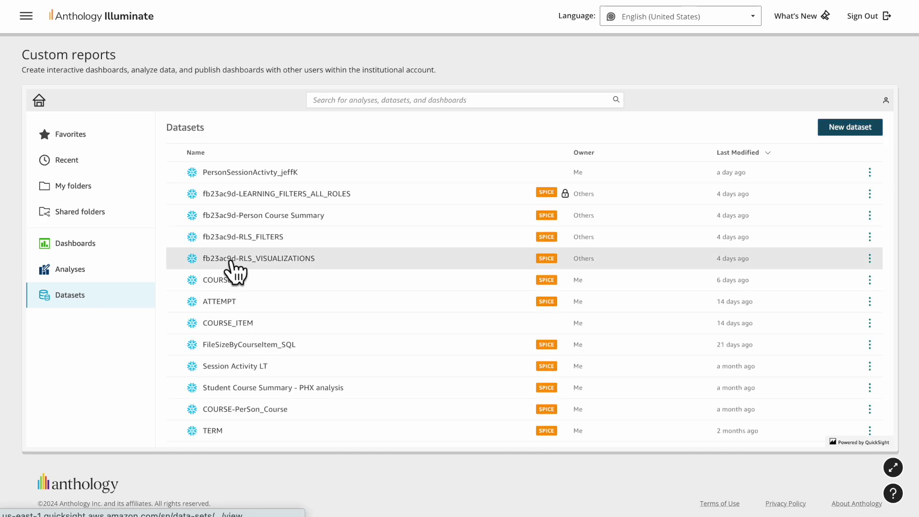
pyautogui.scroll(-2, 291, 277)
pyautogui.scroll(2, 287, 277)
pyautogui.click(285, 279)
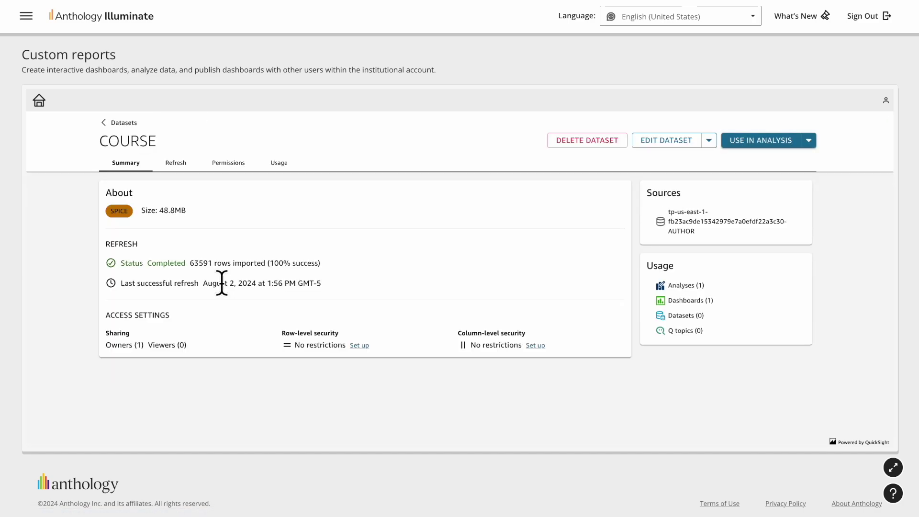
pyautogui.click(181, 173)
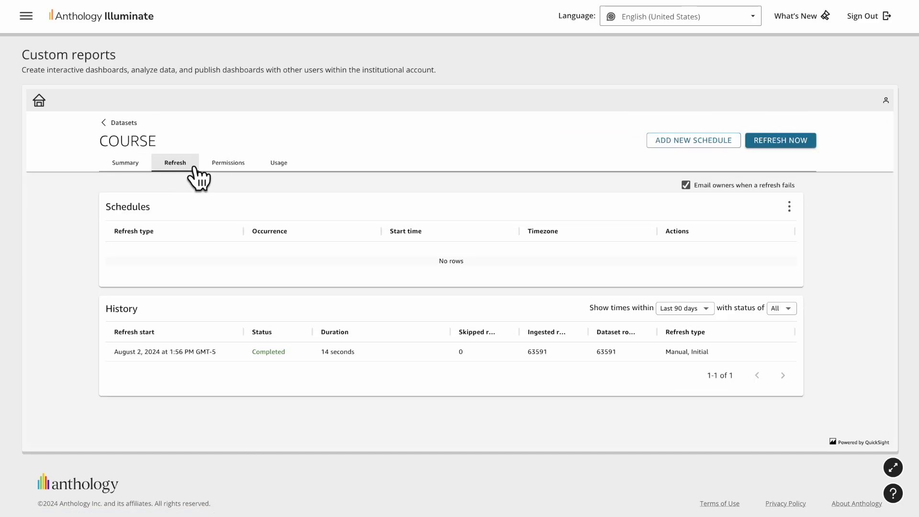
pyautogui.click(662, 140)
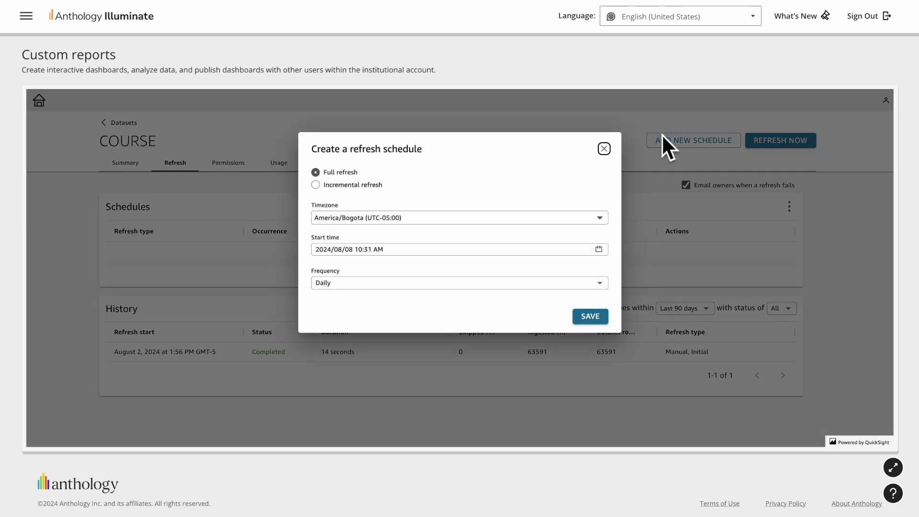
# Schedule a monthly refresh on the last day, America/New York time, starting August 9.
pyautogui.click(594, 223)
pyautogui.write('new')
pyautogui.click(506, 244)
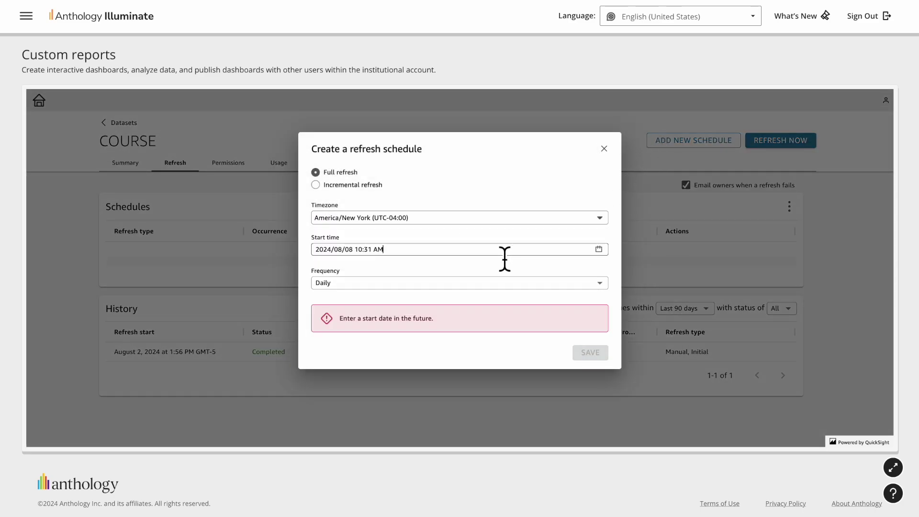
pyautogui.click(505, 252)
pyautogui.click(423, 325)
pyautogui.click(524, 283)
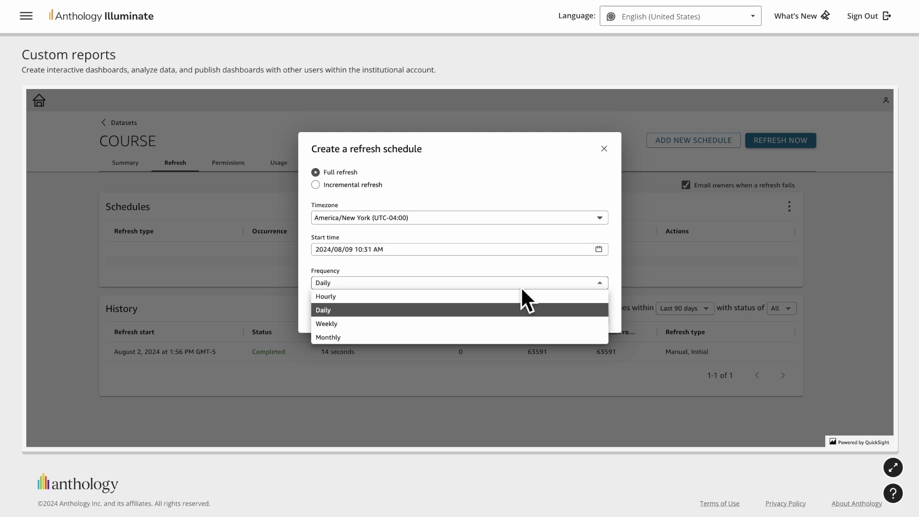
pyautogui.click(501, 337)
pyautogui.click(527, 283)
pyautogui.press('Escape')
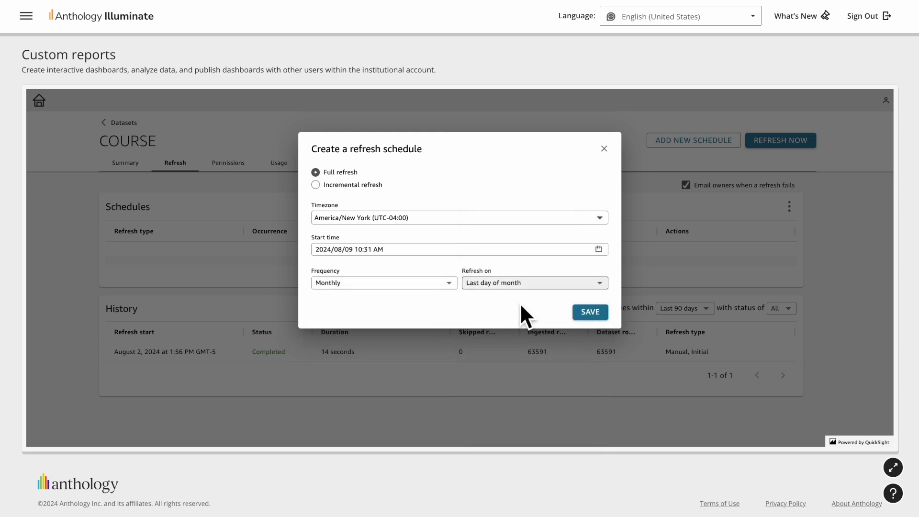
pyautogui.click(595, 315)
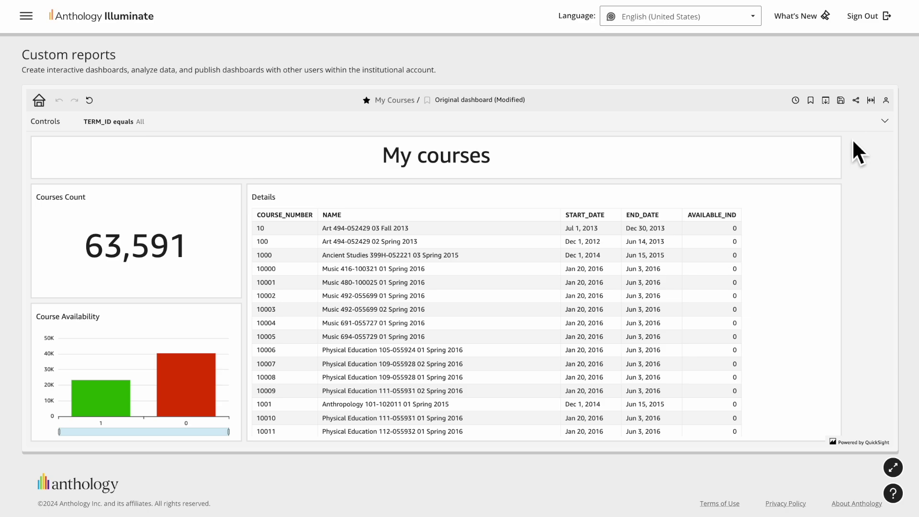
# Open sharing for the My Courses dashboard, then go to Custom reports as a viewer.
pyautogui.click(855, 100)
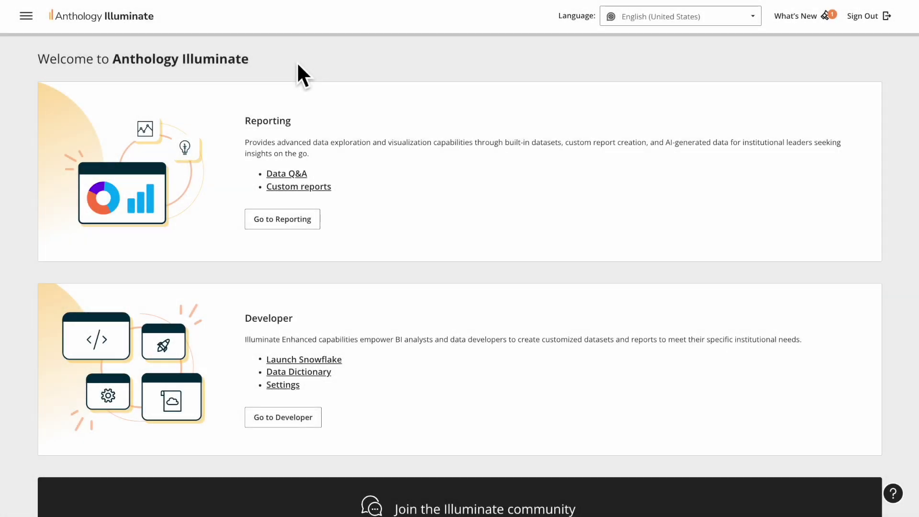
pyautogui.click(27, 16)
pyautogui.click(77, 188)
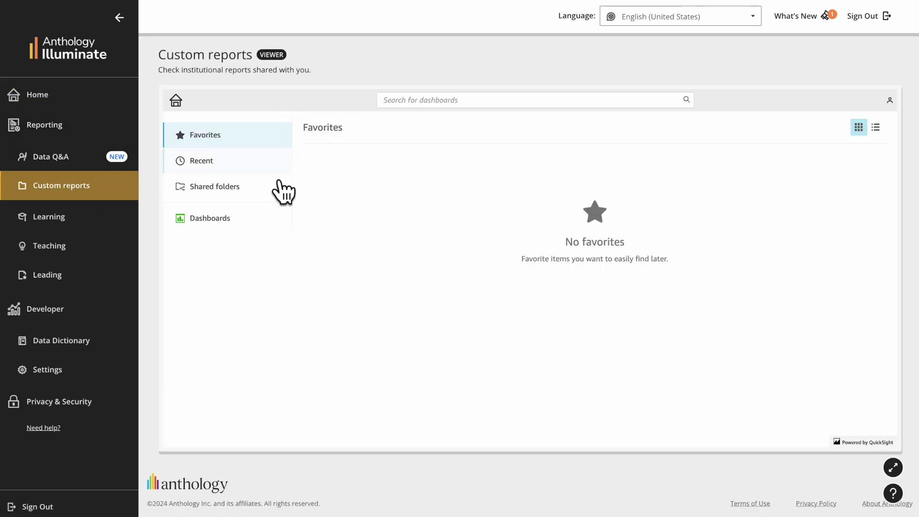
# Open My Courses from the viewer's Dashboards list.
pyautogui.click(262, 219)
pyautogui.scroll(-3, 529, 287)
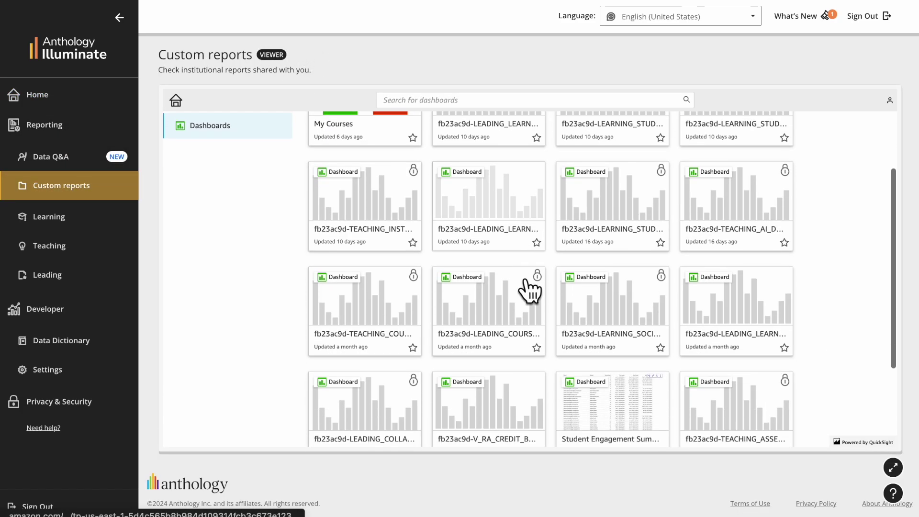
pyautogui.scroll(3, 529, 291)
pyautogui.click(358, 214)
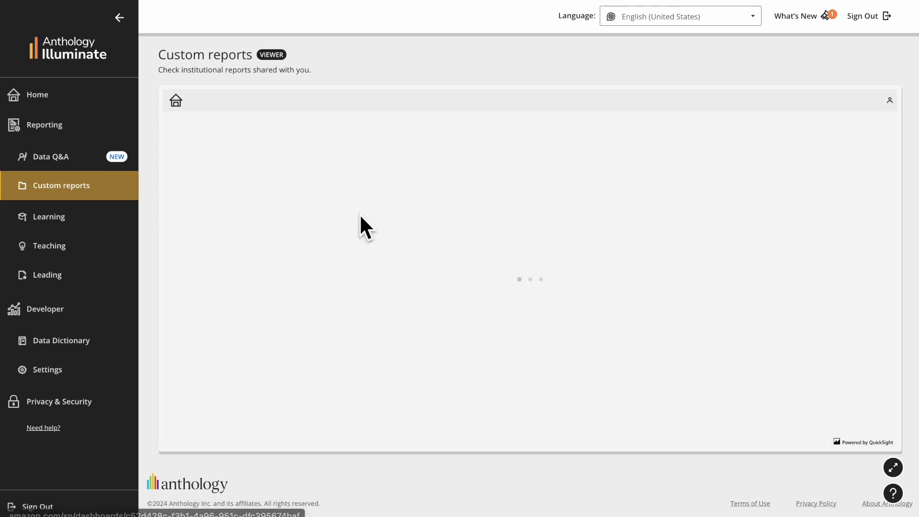